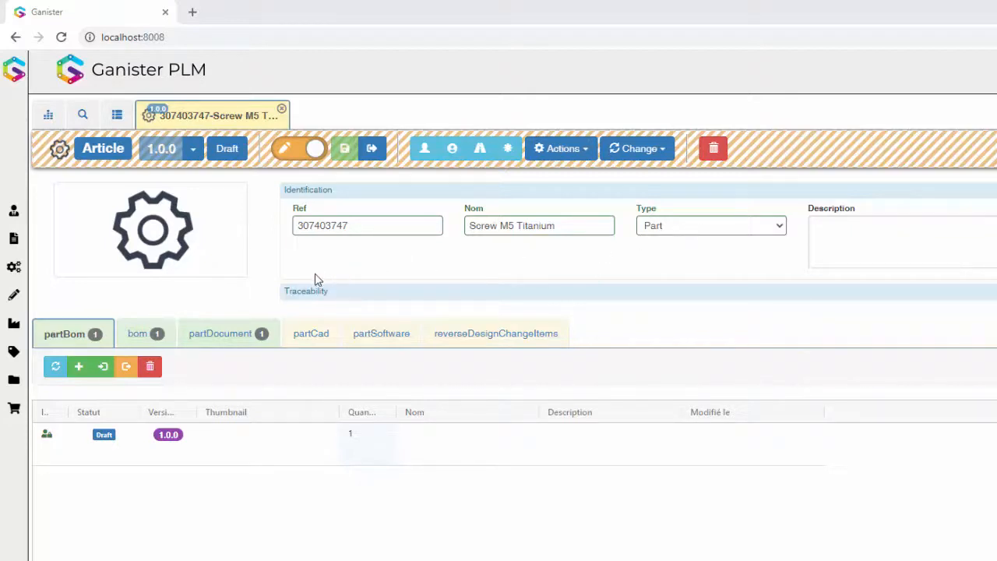
- Review the available Type options of the Screw M5 Titanium article, leaving the selection at Part
left_click(708, 228)
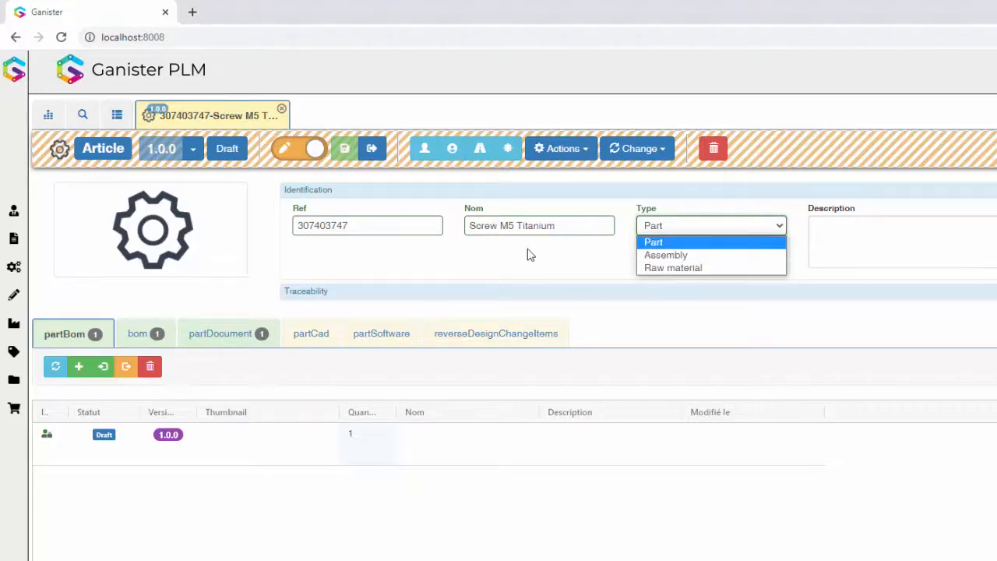
left_click(530, 255)
left_click(708, 226)
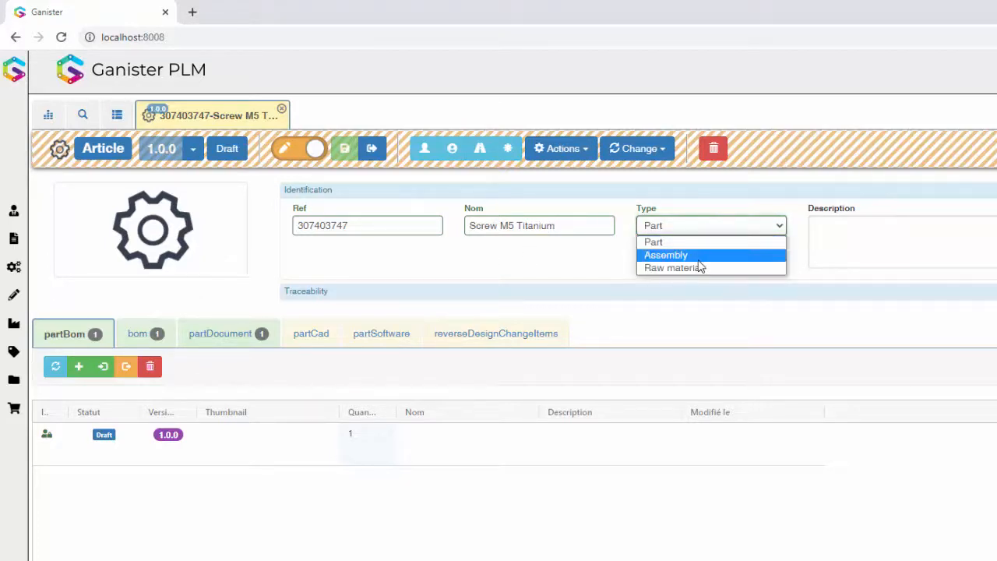
left_click(564, 264)
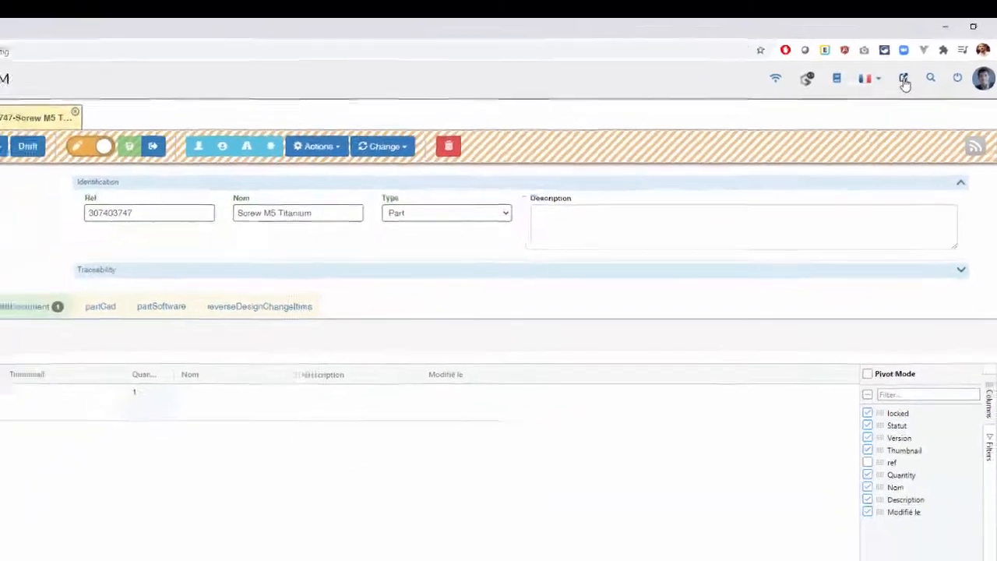
- Go to the app configuration and open the part nodetype in the datamodel
left_click(904, 81)
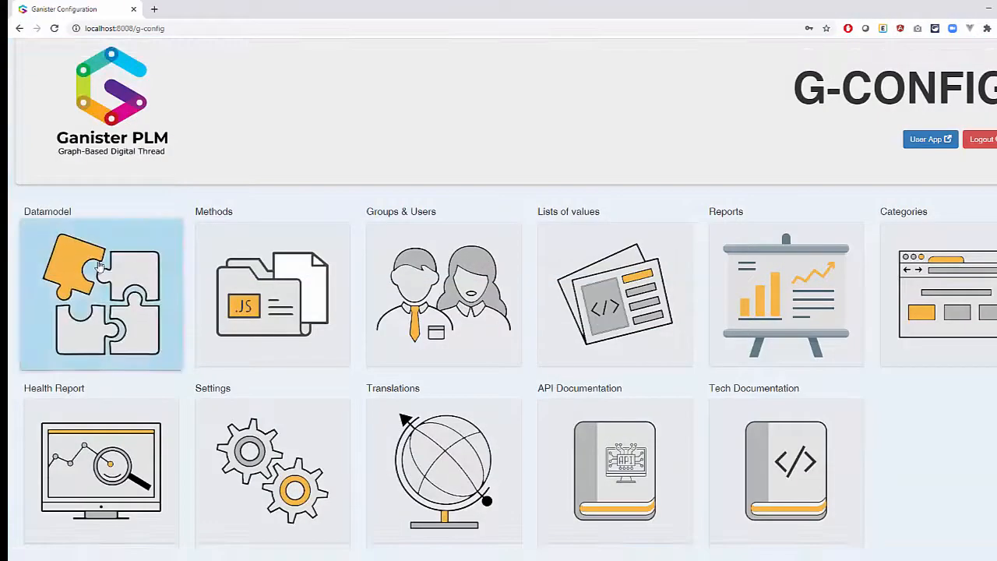
left_click(100, 267)
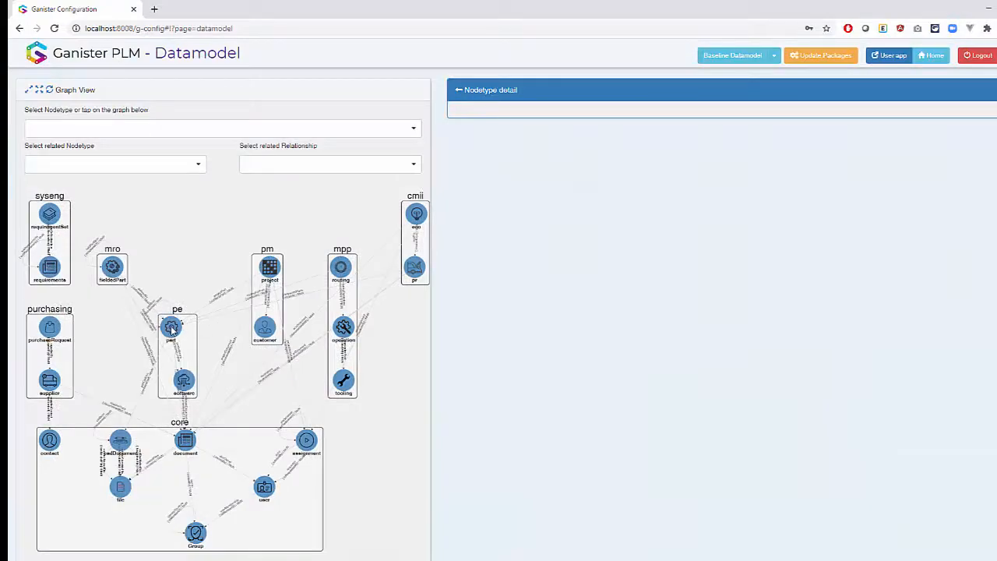
left_click(172, 330)
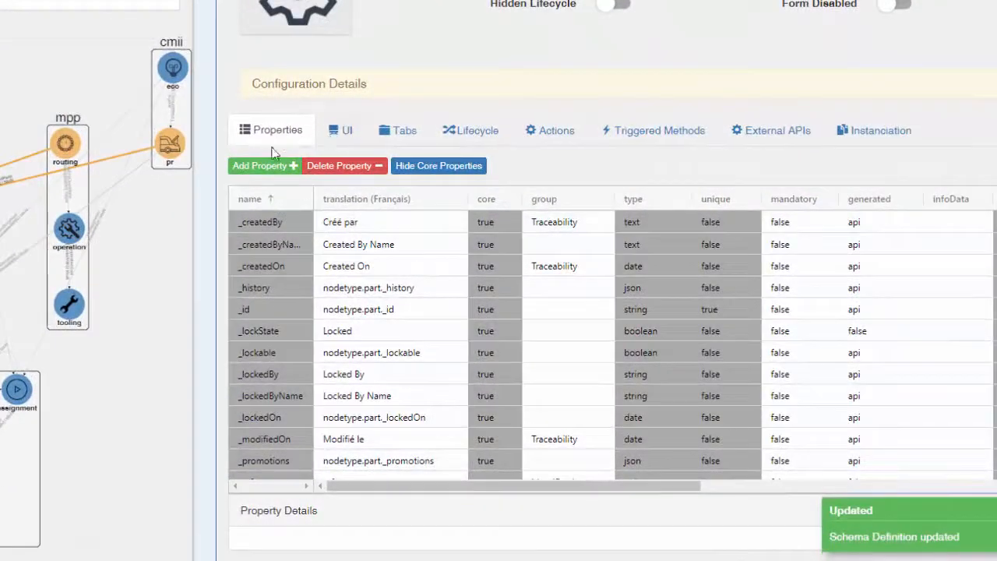
- Add a property named assemblyDescription to the part nodetype and include it in the table
left_click(265, 166)
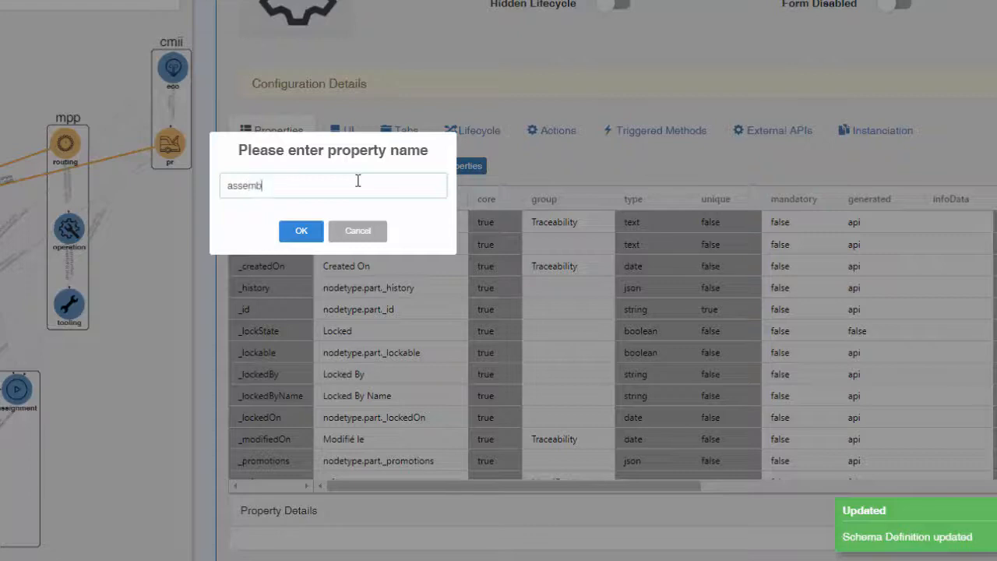
type("assemblyDescription")
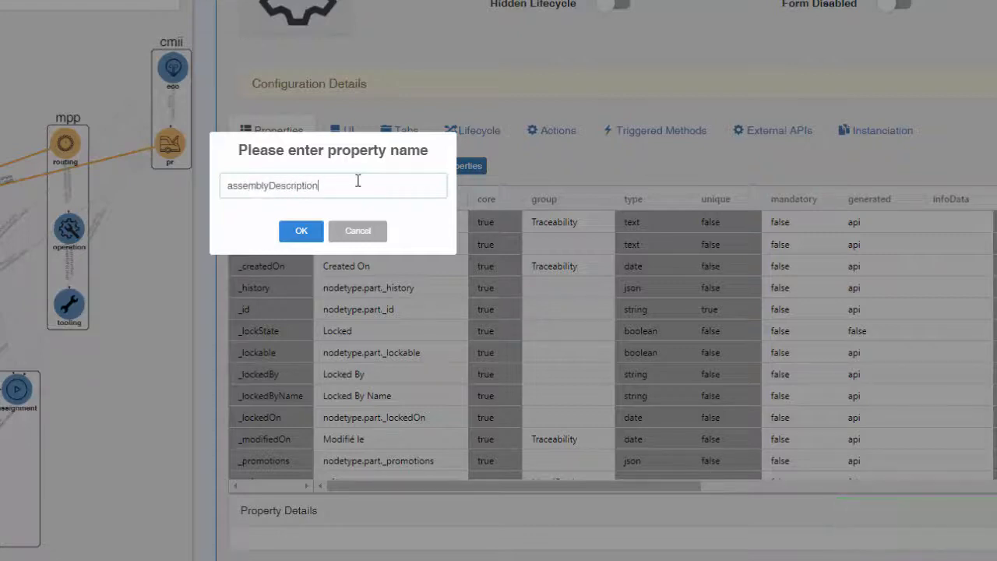
left_click(287, 229)
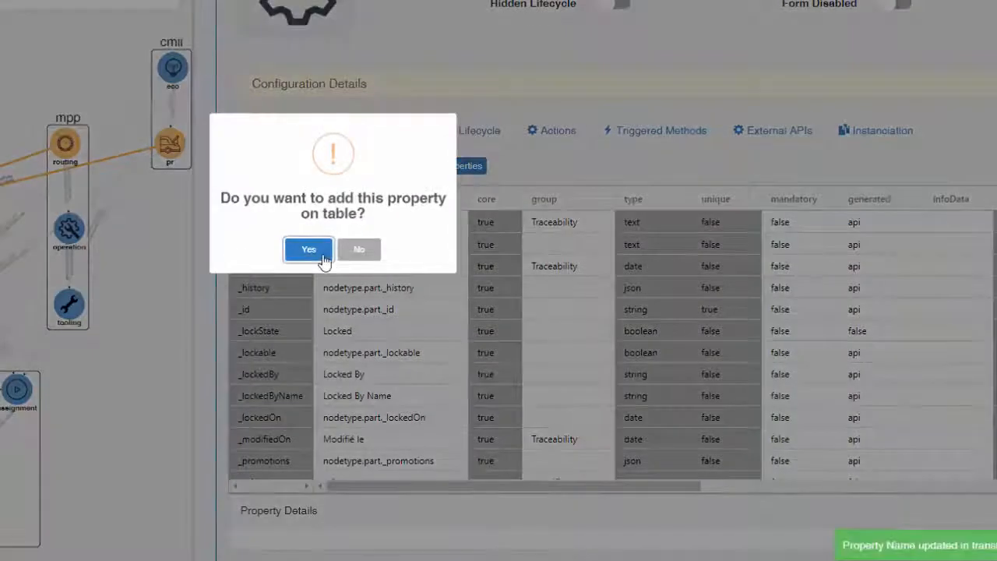
left_click(312, 250)
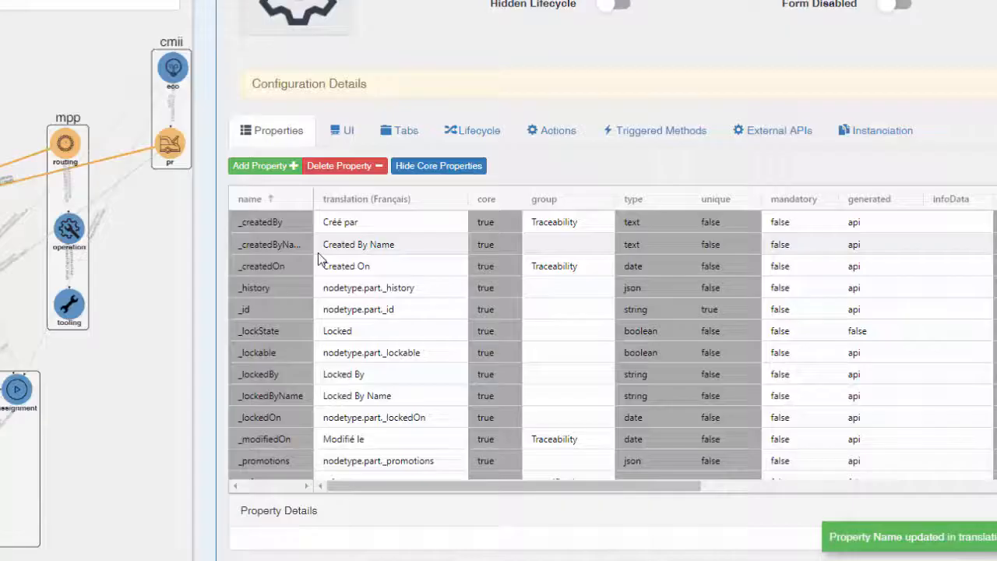
scroll(324, 291, "down", 3)
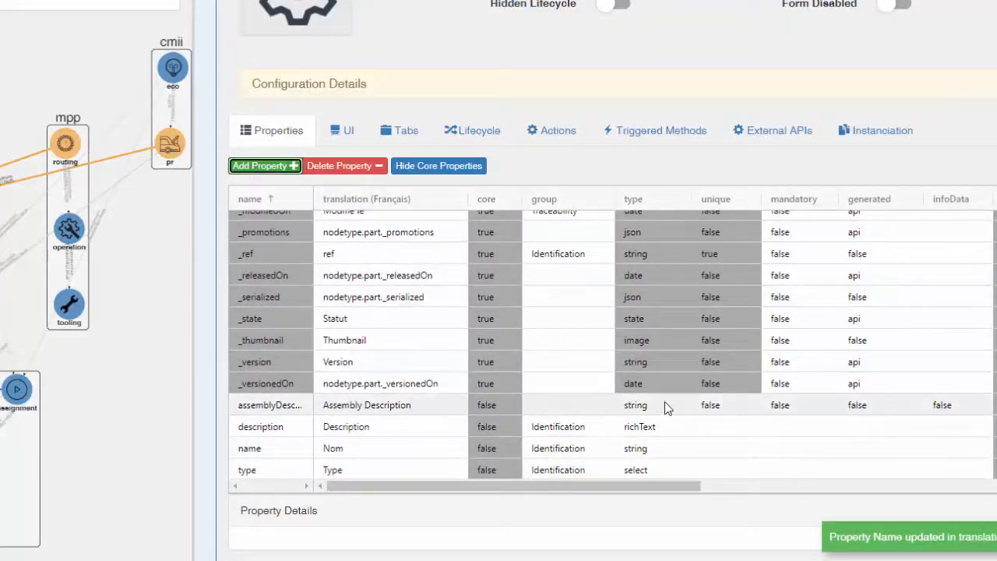
- Add a new item below description in the form's Identification container and assign it the assemblyDescription property
left_click(349, 134)
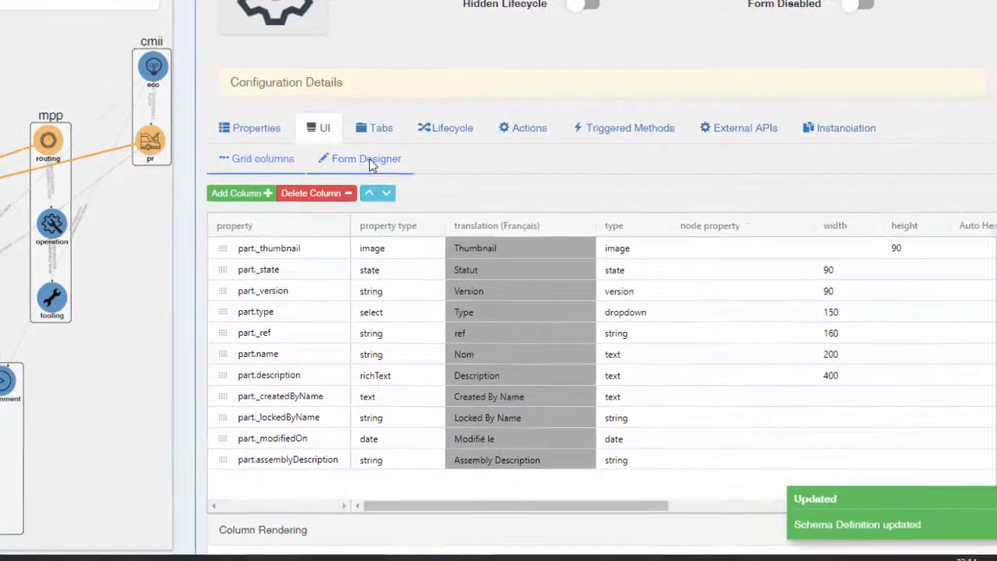
left_click(370, 159)
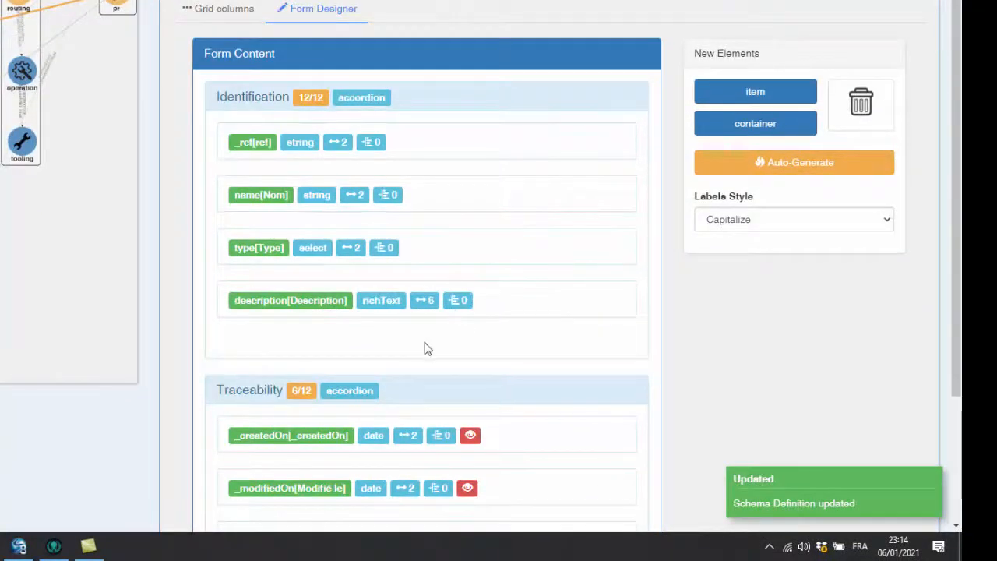
left_click_drag(762, 98, 379, 361)
scroll(674, 301, "down", 2)
left_click(525, 214)
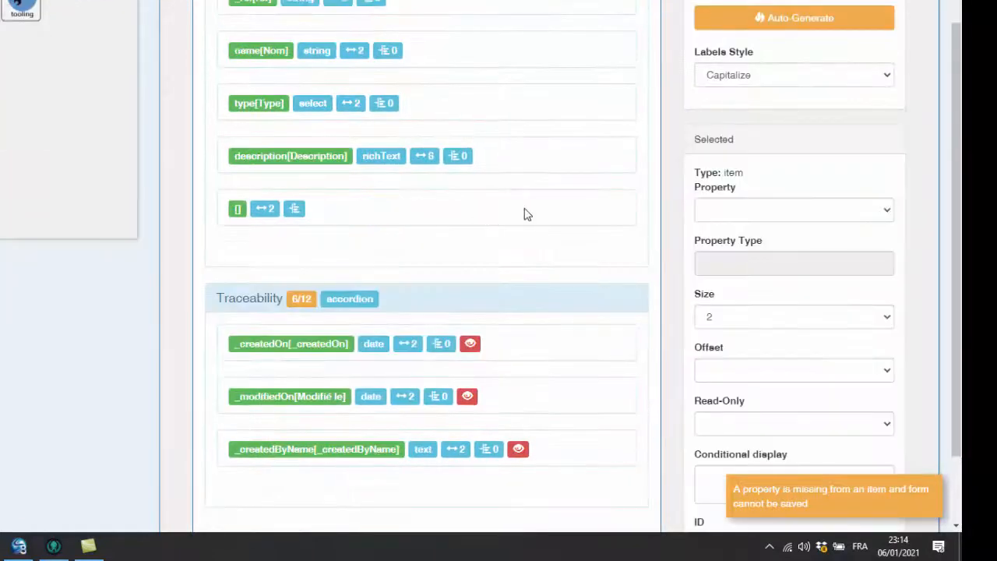
left_click(772, 209)
scroll(753, 331, "down", 3)
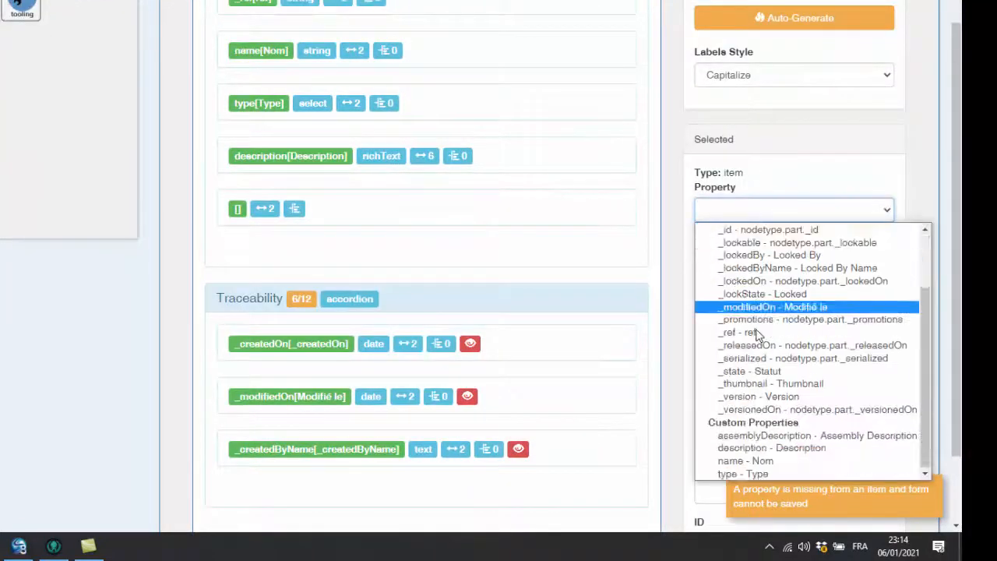
left_click(782, 441)
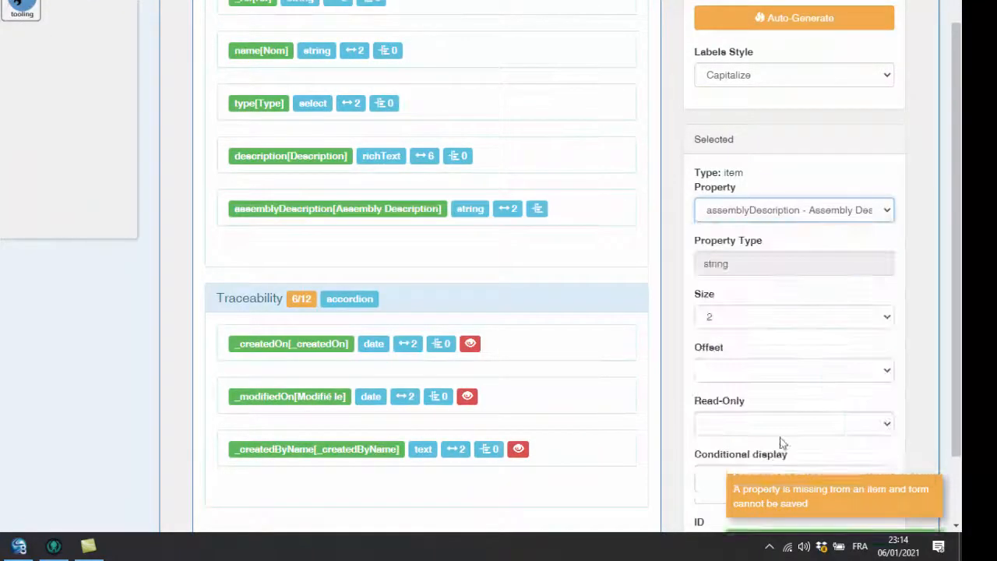
- Set the size of the assemblyDescription form item to 4
left_click(775, 322)
left_click(759, 374)
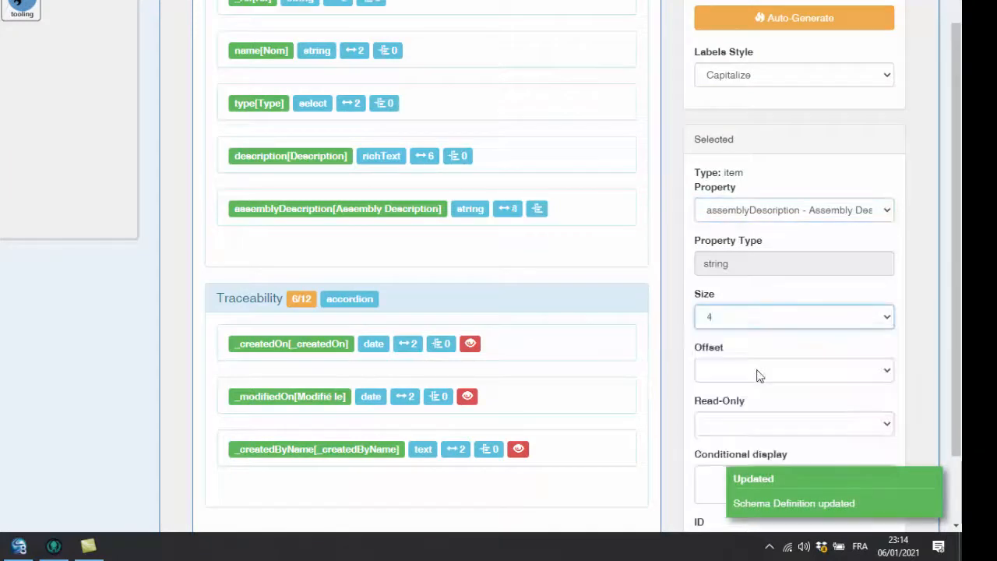
left_click(680, 272)
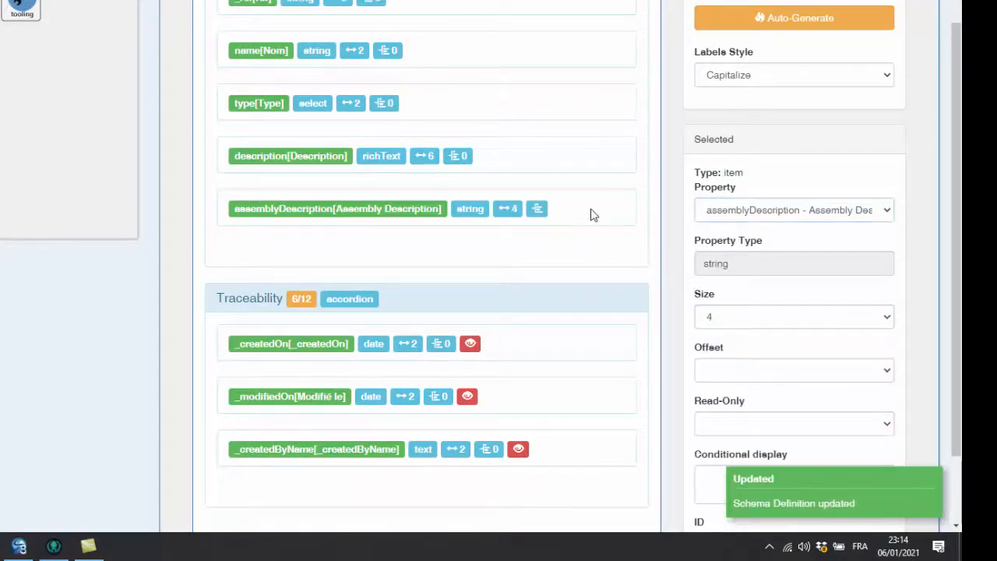
- Give the assemblyDescription item the conditional display rule node.type=='Assembly'
scroll(646, 272, "down", 1)
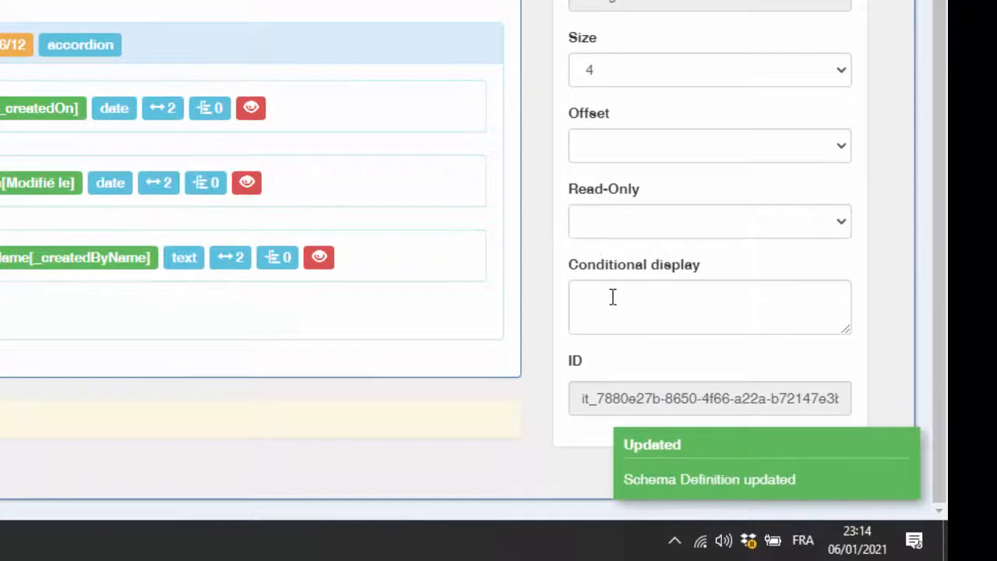
left_click(613, 297)
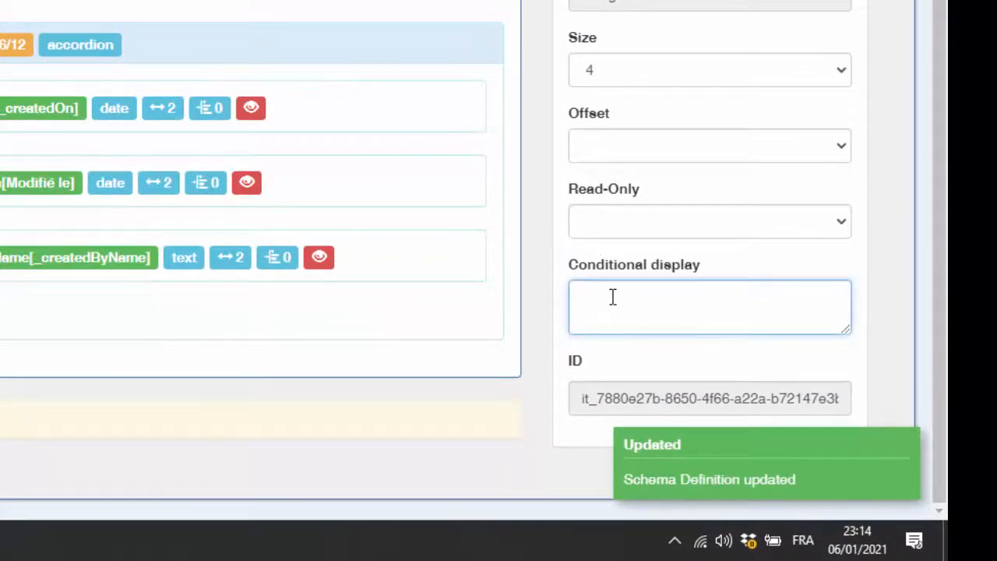
type("node")
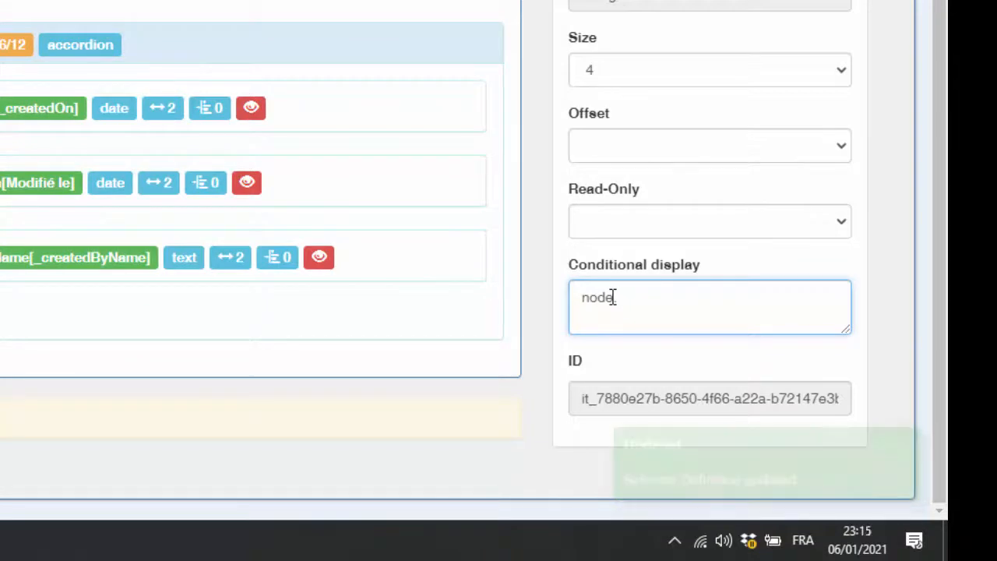
type(".type")
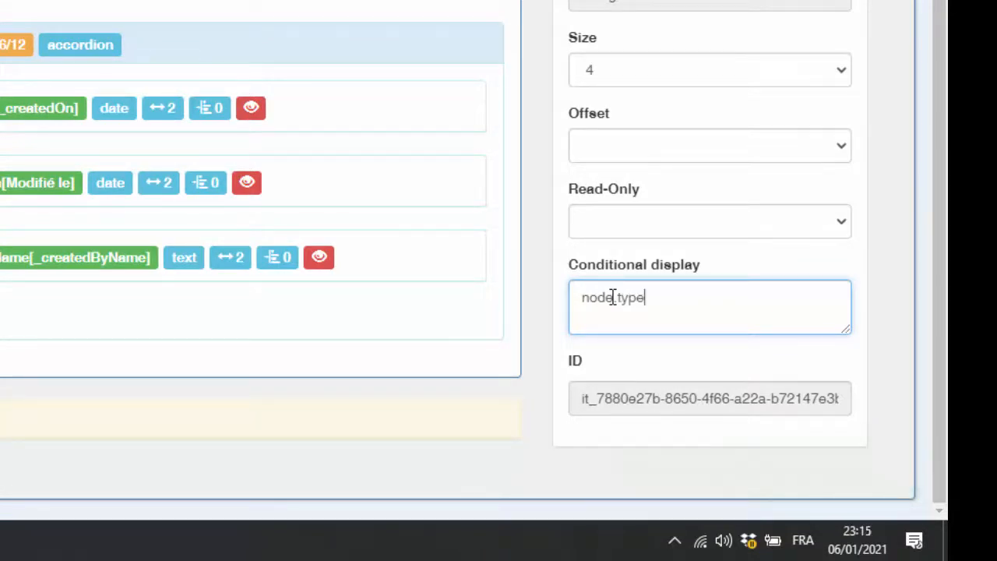
type("=='Asee")
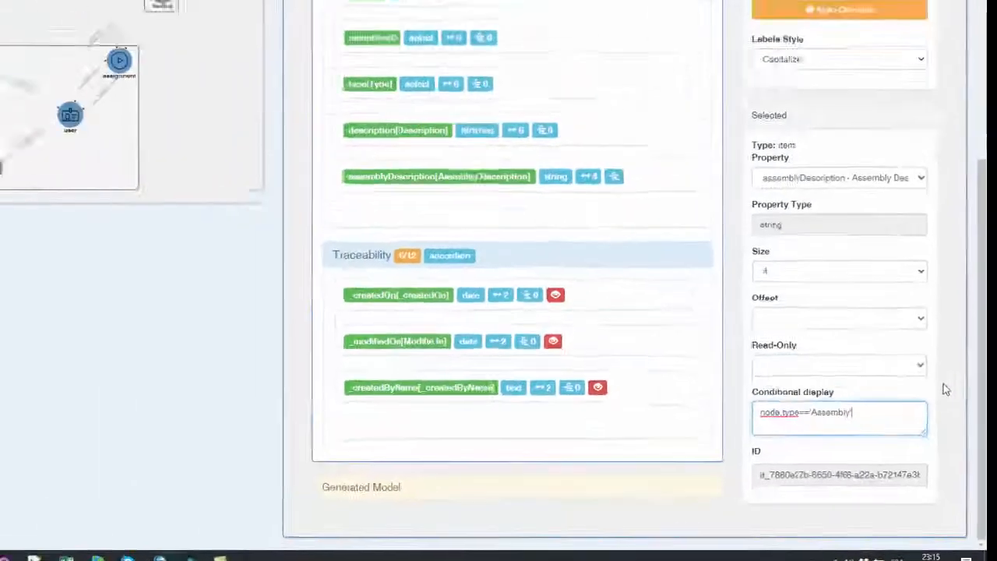
scroll(790, 276, "up", 5)
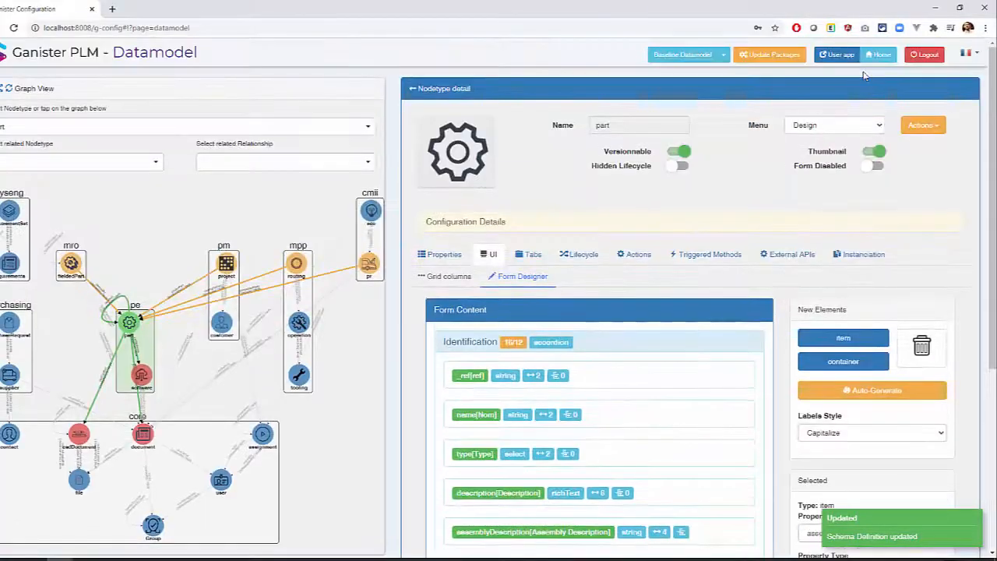
- Return to the user app, reopen the Screw M5 Titanium article and set its Type to Assembly
left_click(842, 57)
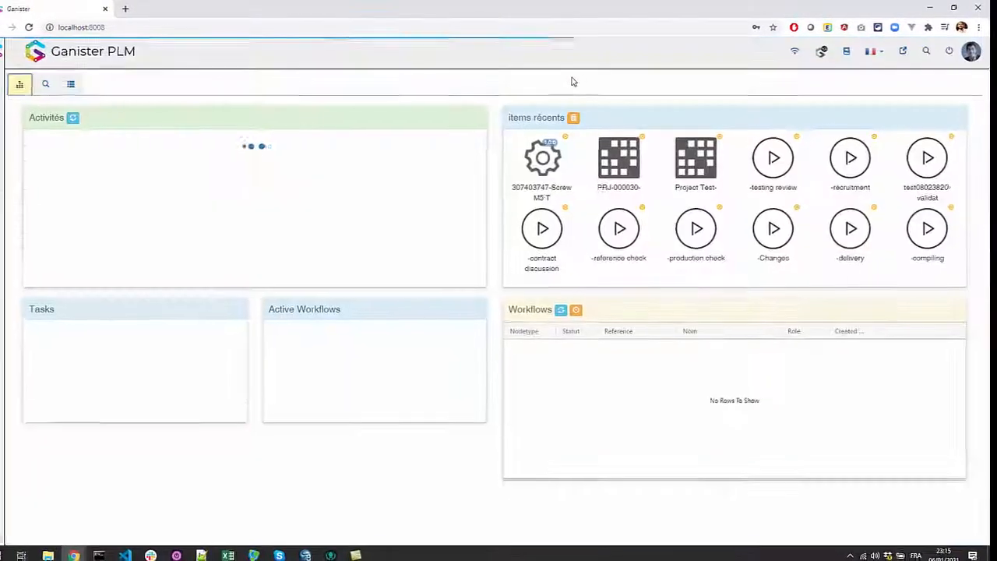
left_click(157, 85)
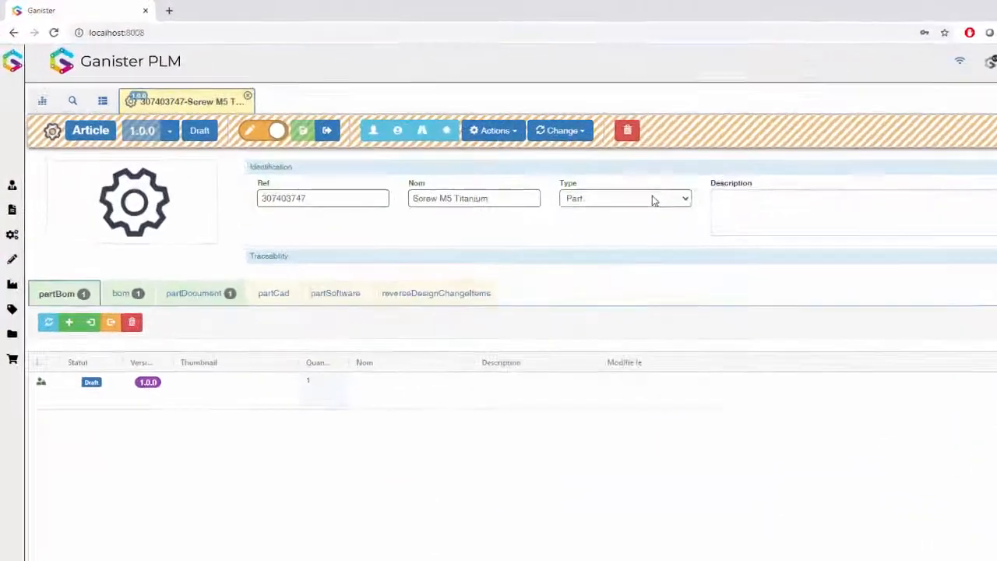
left_click(532, 162)
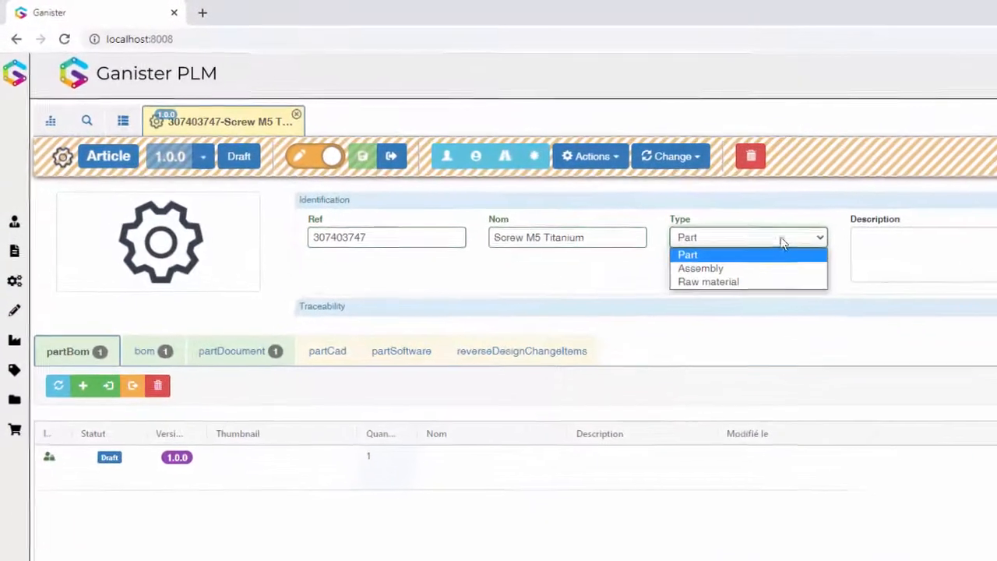
left_click(525, 183)
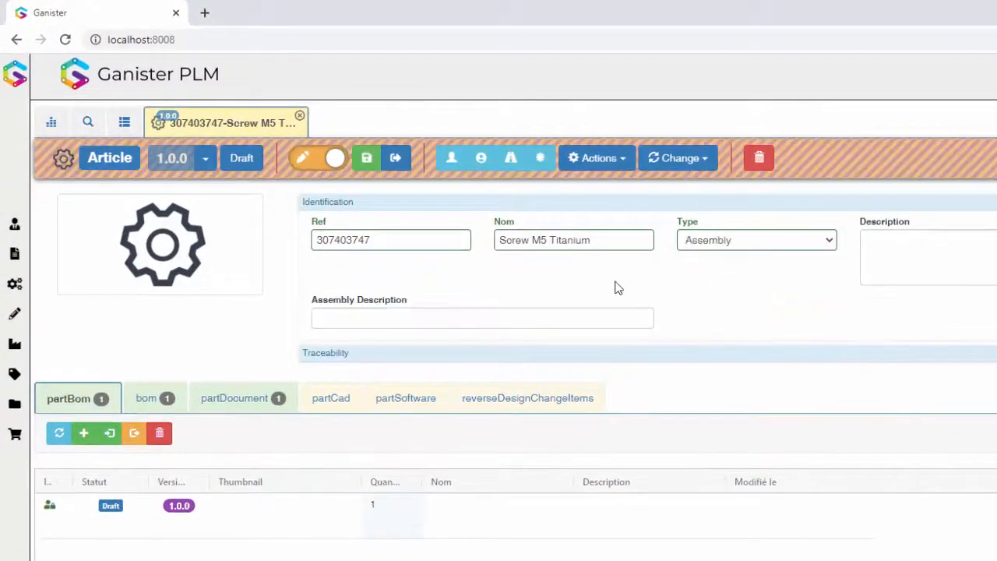
- Test the conditional field by switching the article's Type to Part, to Assembly again, and finally back to Part
left_click(749, 243)
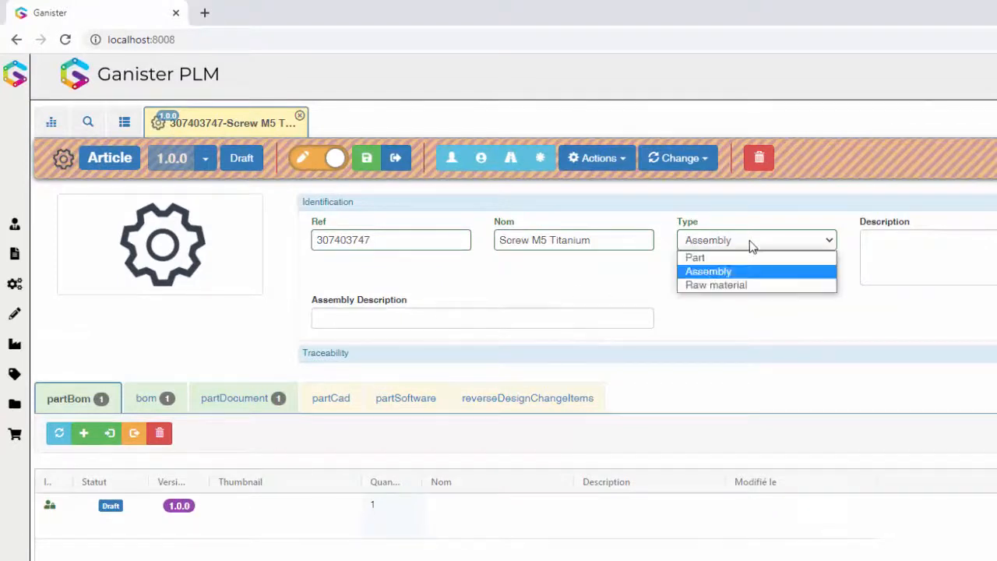
left_click(746, 257)
left_click(745, 247)
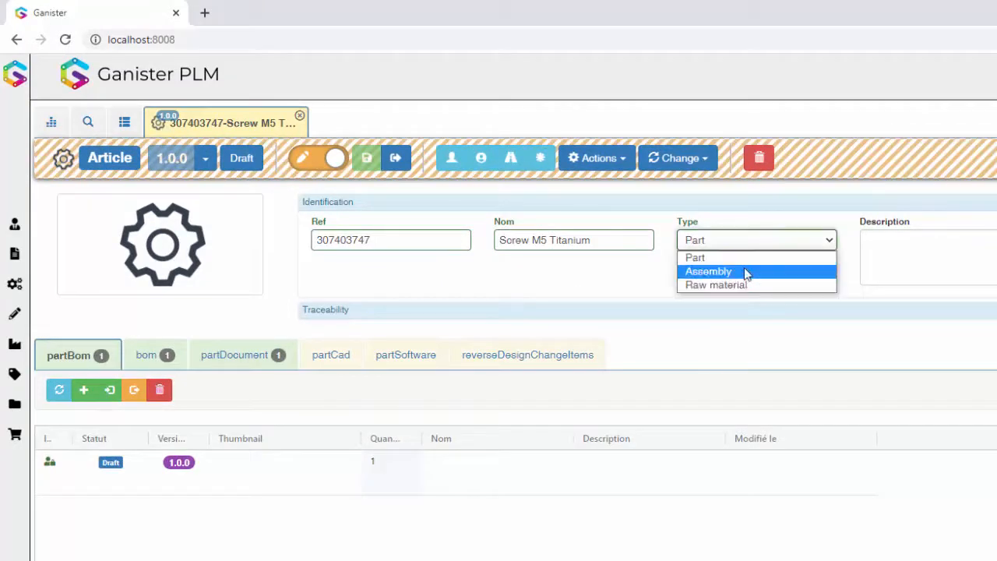
left_click(744, 269)
left_click(751, 246)
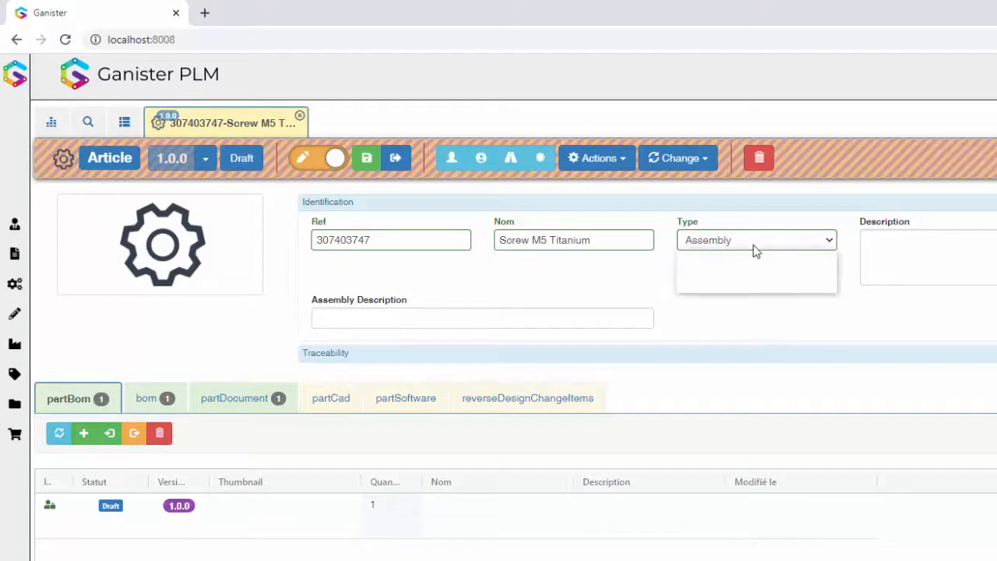
left_click(746, 259)
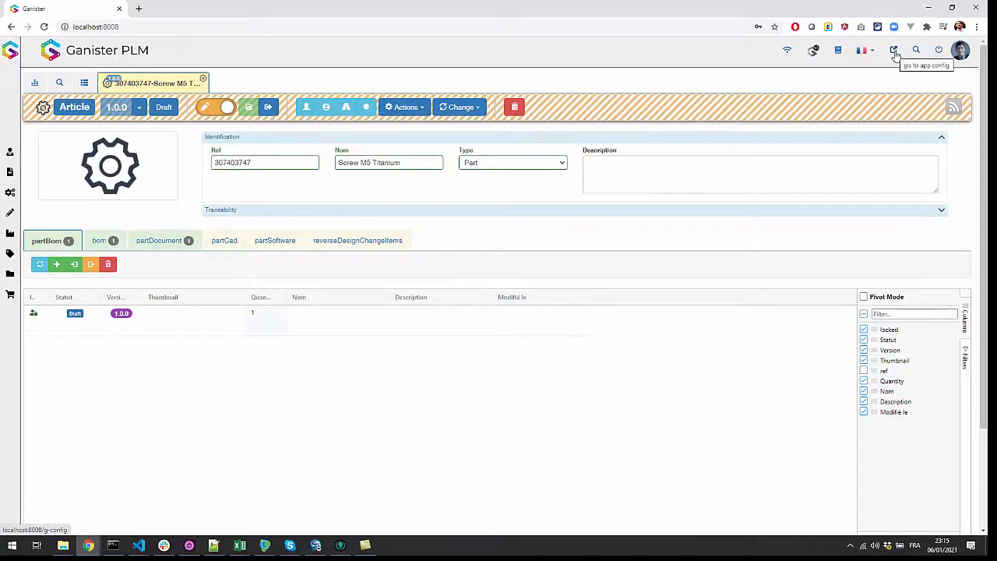
- Return from the article to the app configuration and reopen the part nodetype in the datamodel
left_click(895, 52)
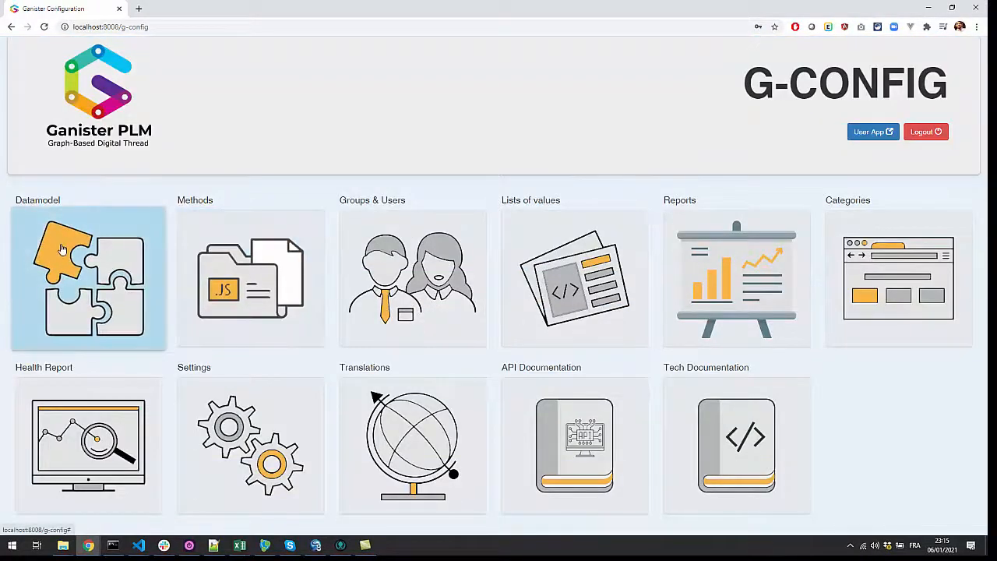
left_click(62, 249)
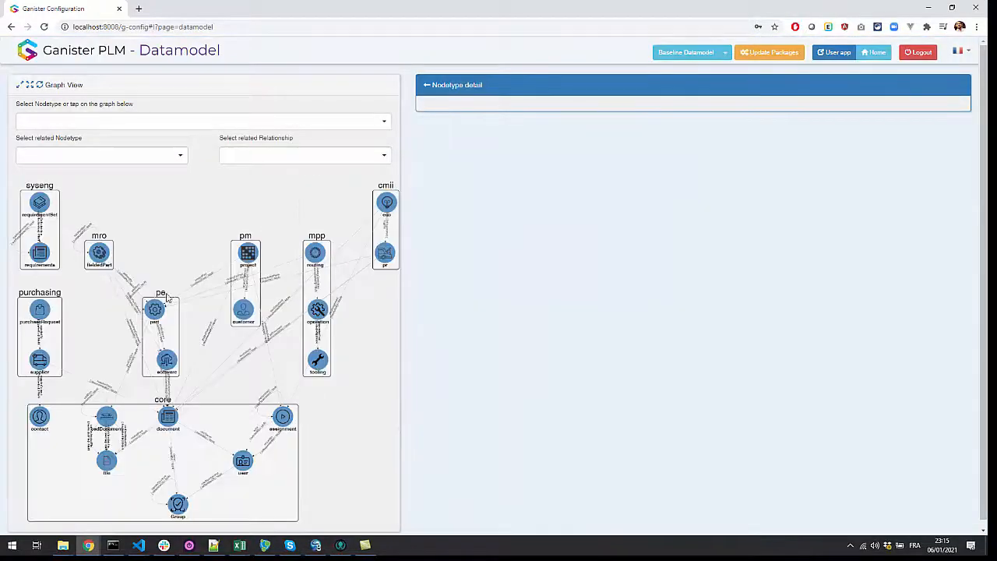
left_click(155, 309)
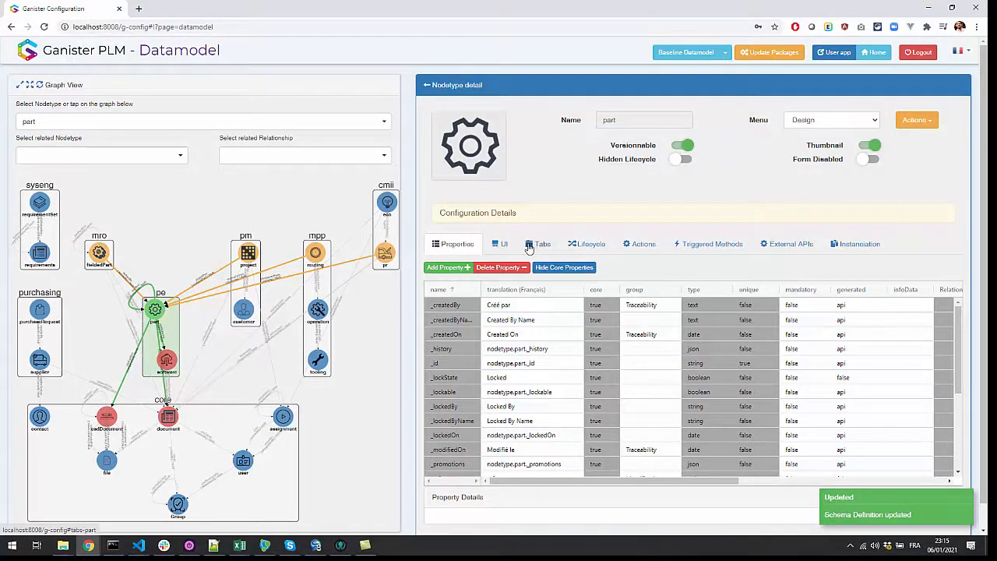
- In the part form designer, add a container labelled "Assembly Specific things" between the Identification and Traceability containers
left_click(499, 244)
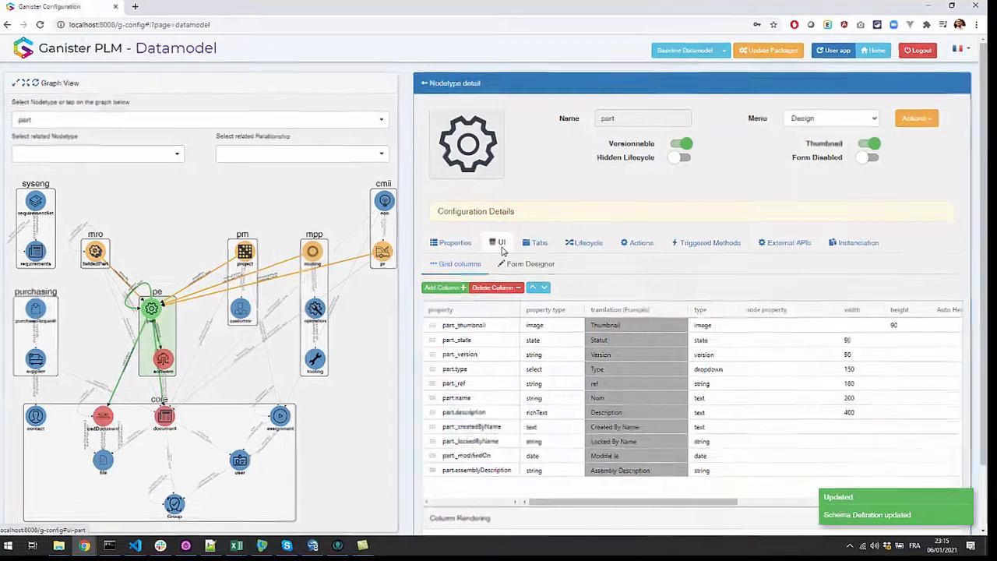
left_click(533, 265)
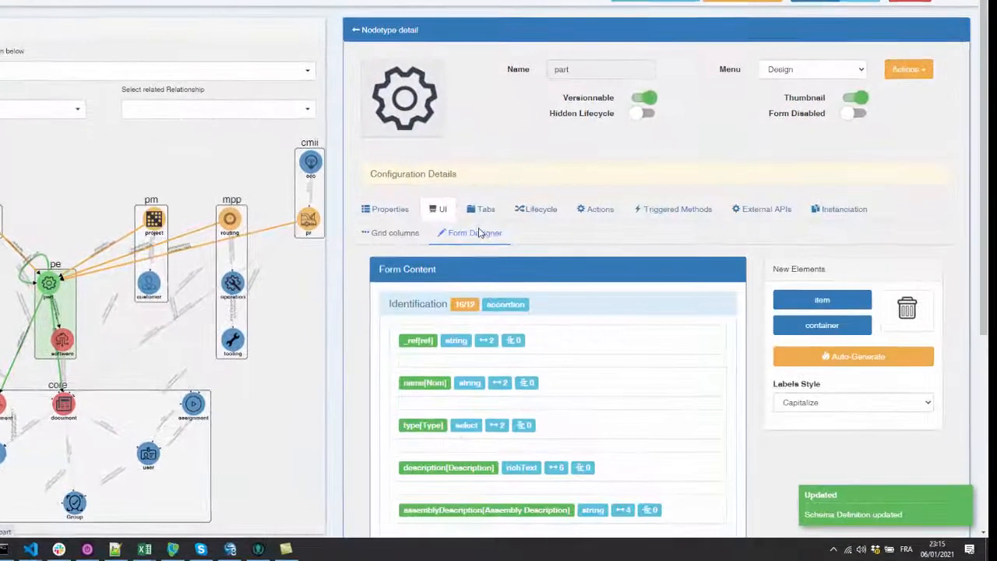
scroll(478, 232, "down", 4)
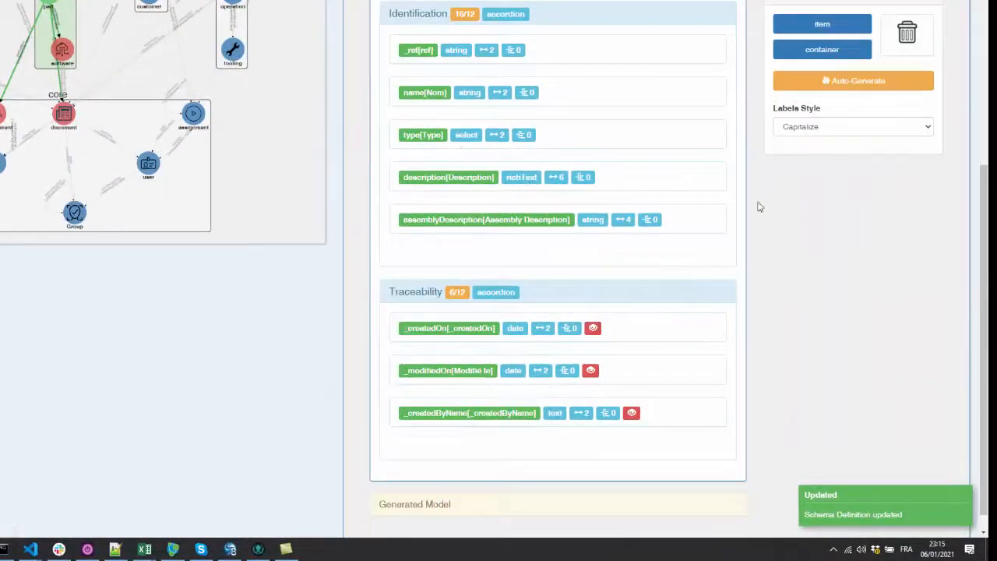
left_click_drag(822, 49, 555, 286)
left_click(828, 230)
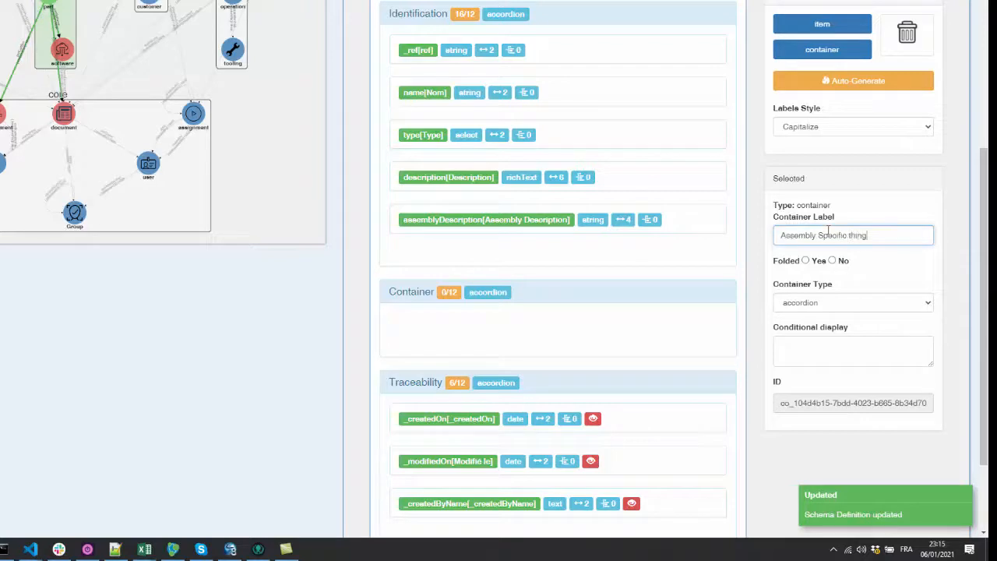
left_click(897, 258)
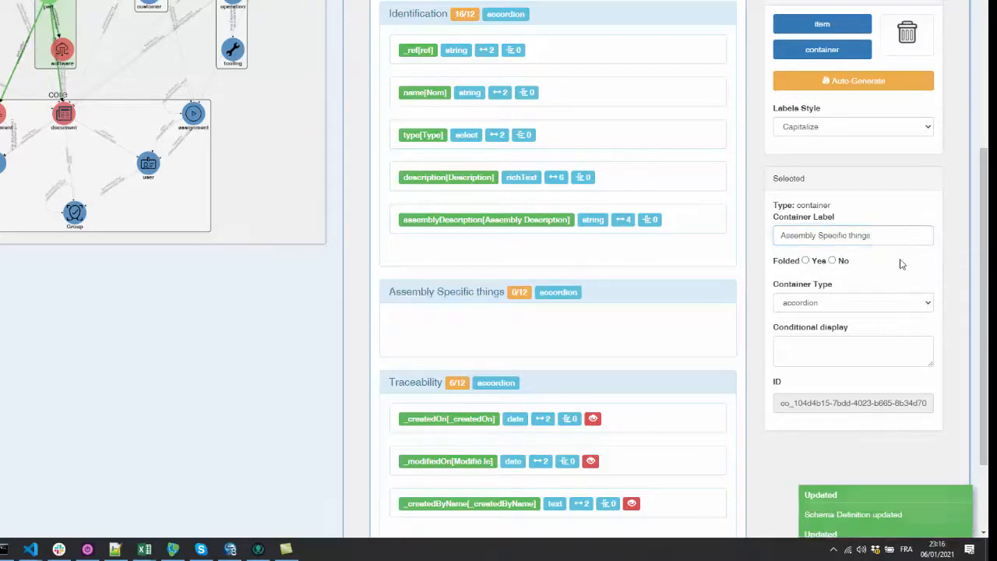
- Move the assemblyDescription item into the Assembly Specific things container and cut out the item's own conditional display rule
left_click_drag(665, 221, 700, 295)
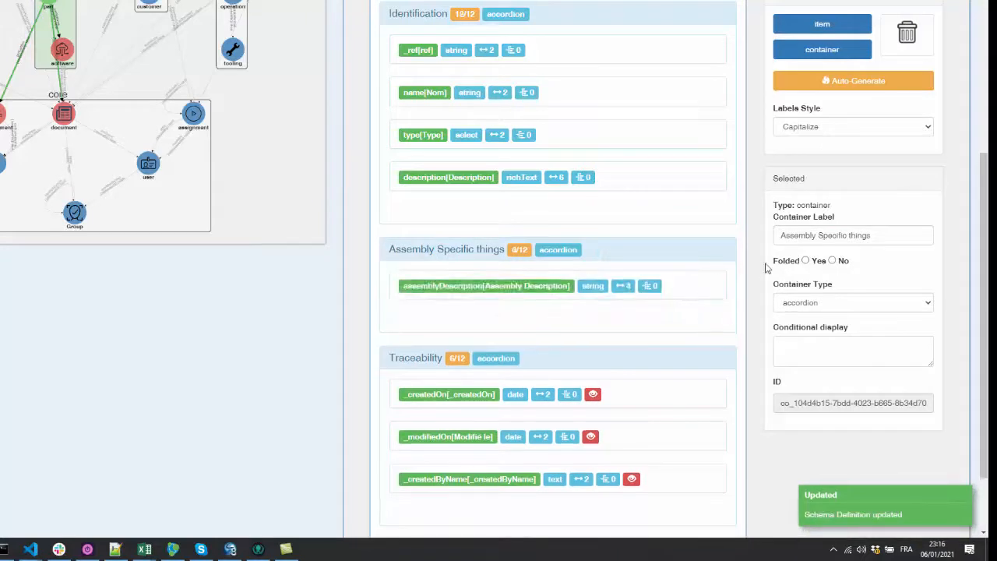
left_click(707, 286)
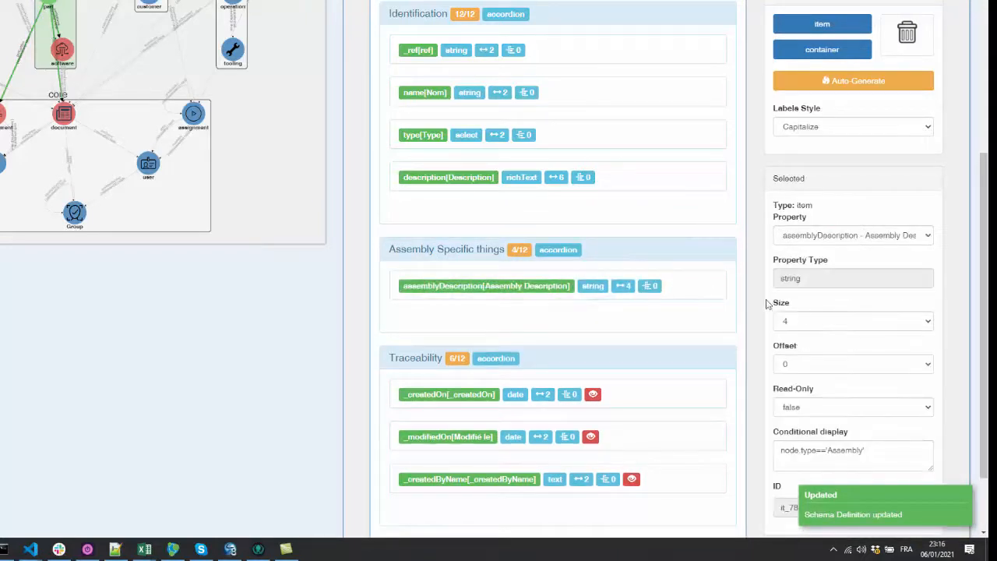
left_click_drag(896, 449, 738, 448)
key("ctrl+c")
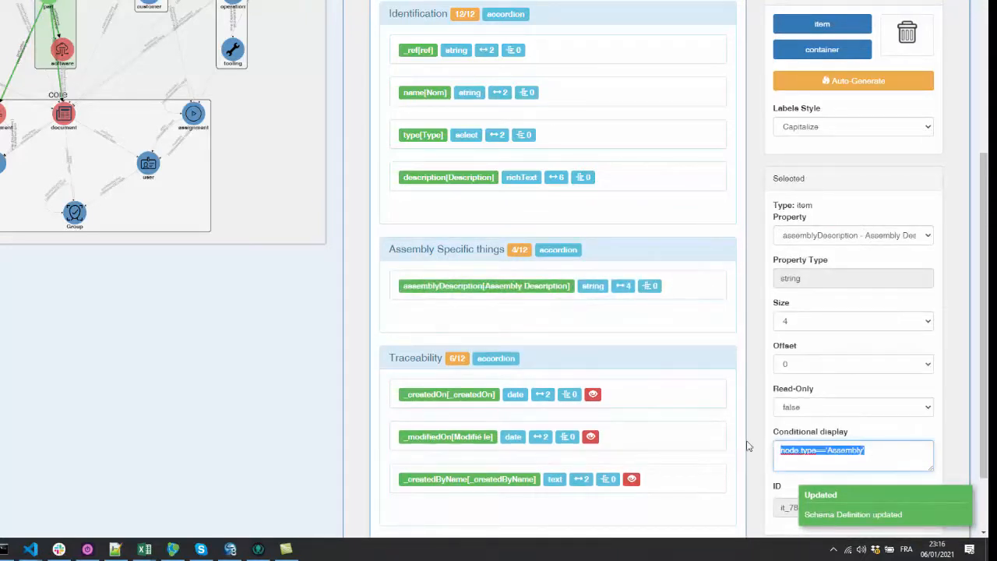
key("BackSpace")
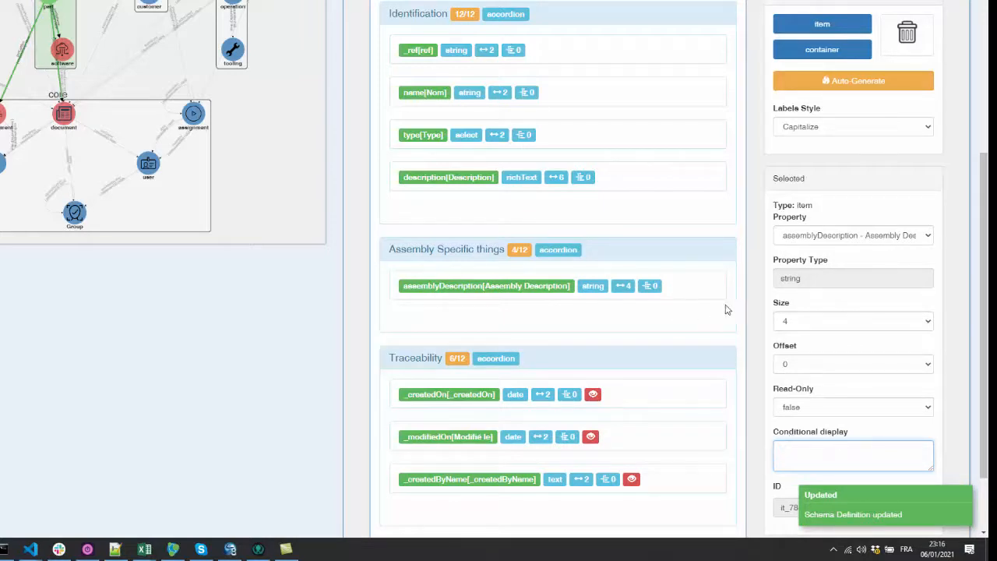
- Give the Assembly Specific things container the conditional display rule node.type=='Assembly'
left_click(658, 254)
left_click(842, 355)
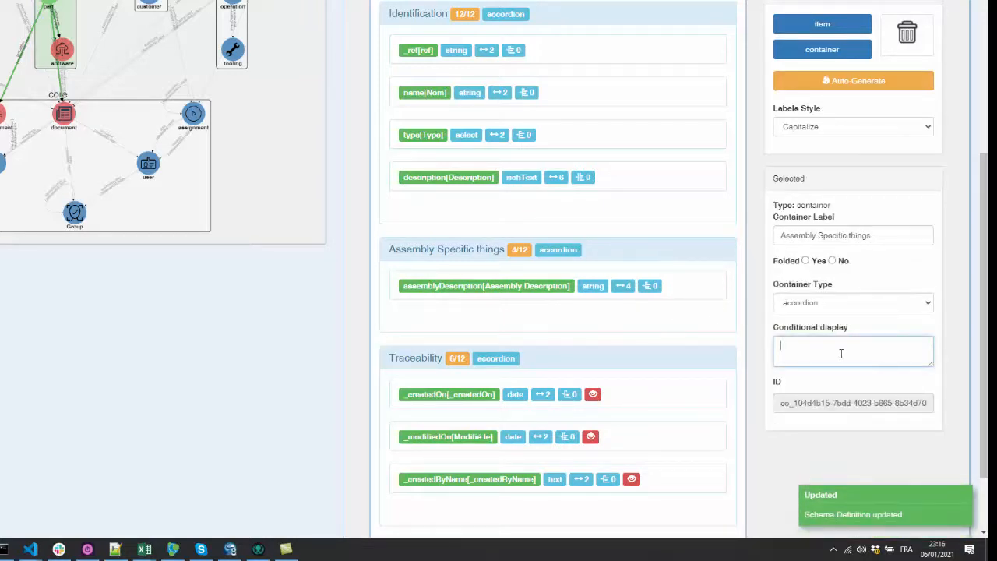
key("ctrl+v")
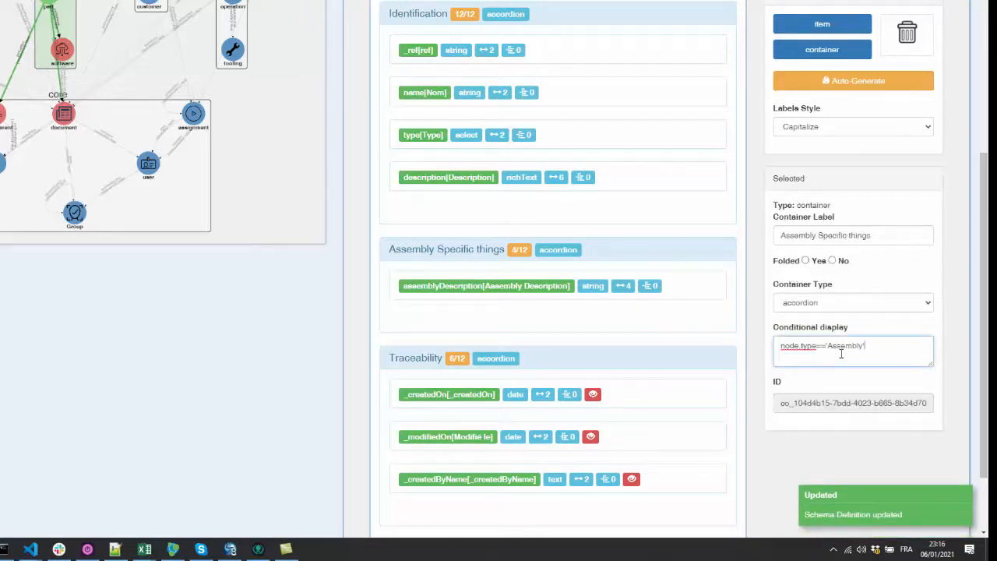
left_click(957, 307)
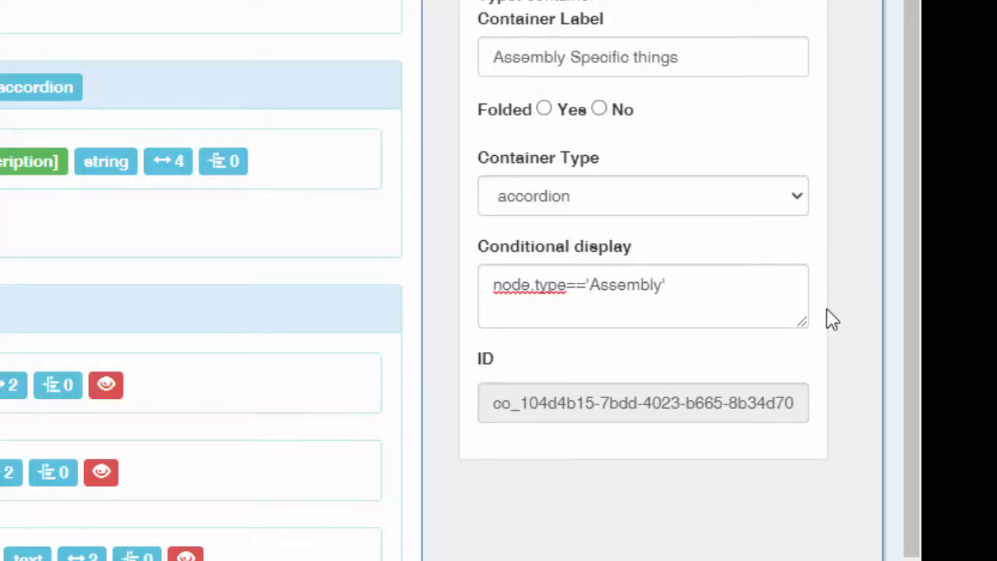
- Return to the user app and reopen the Screw M5 Titanium article
scroll(932, 350, "up", 4)
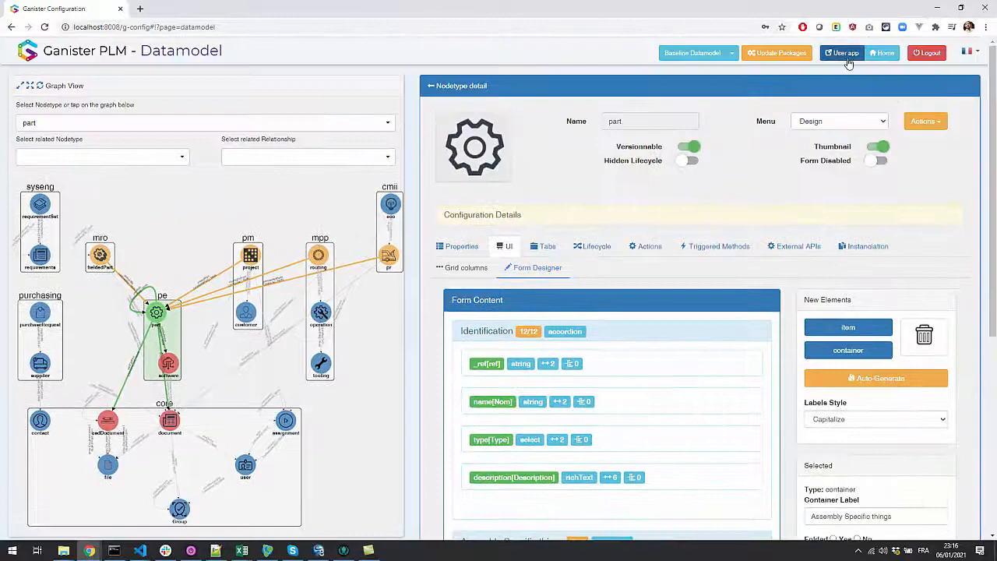
left_click(833, 58)
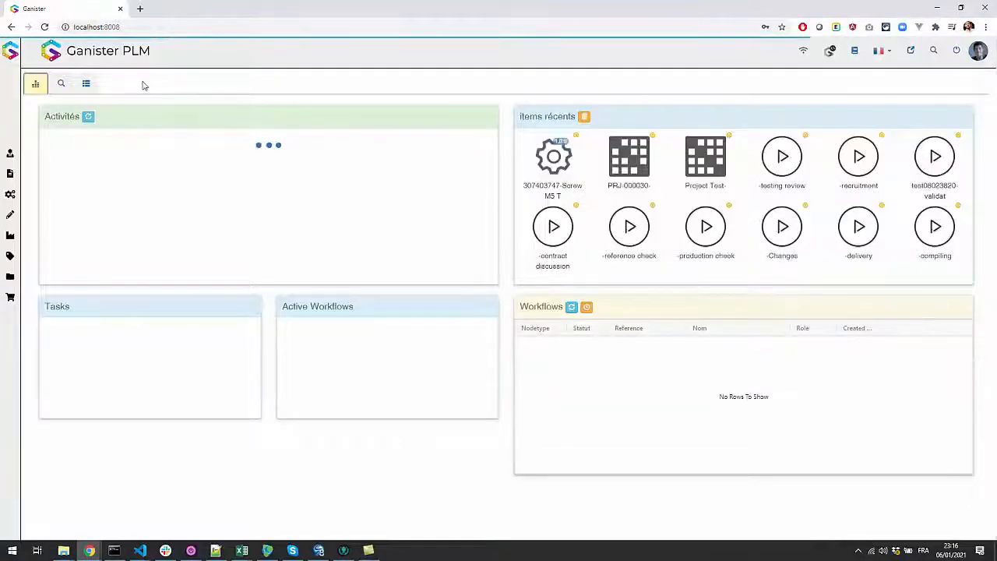
left_click(176, 103)
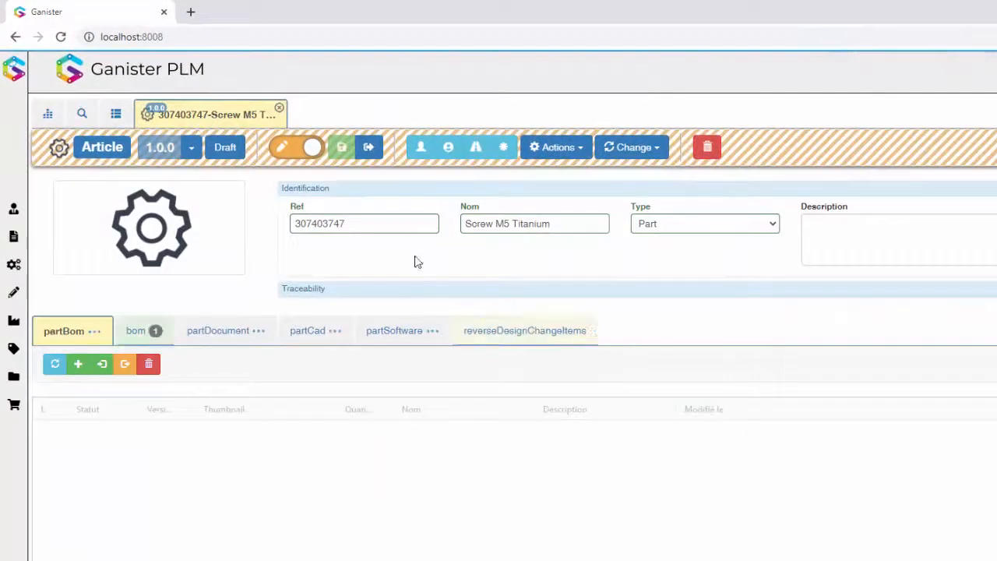
- Test the conditional container by switching the article's Type to Assembly, back to Part, and finally to Assembly again
left_click(647, 197)
left_click(700, 254)
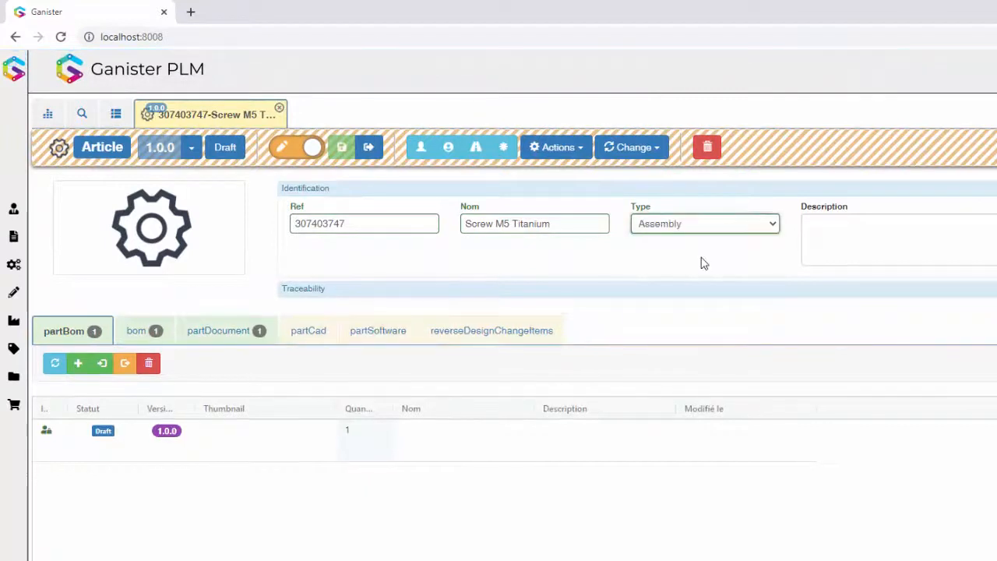
left_click(732, 225)
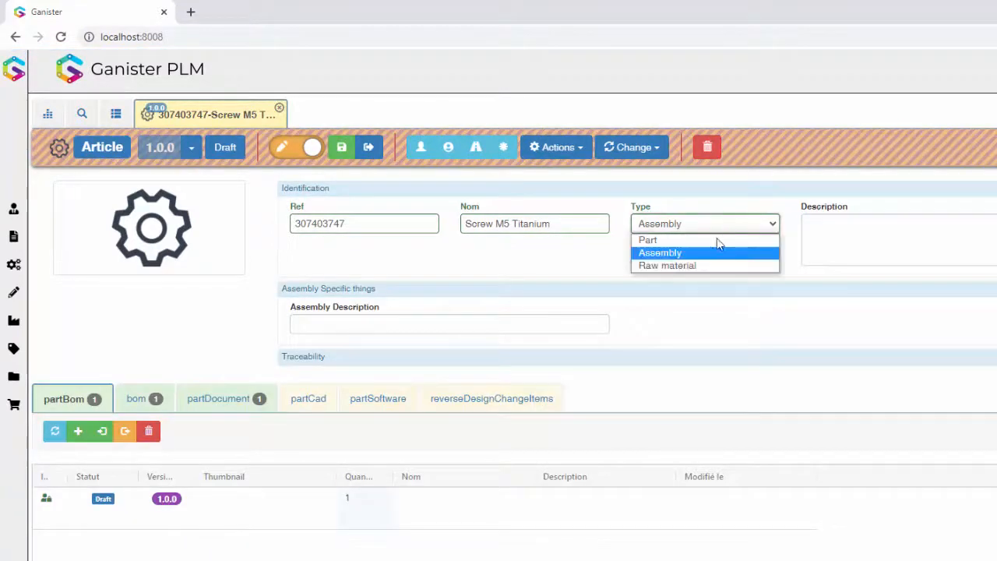
left_click(715, 240)
left_click(712, 227)
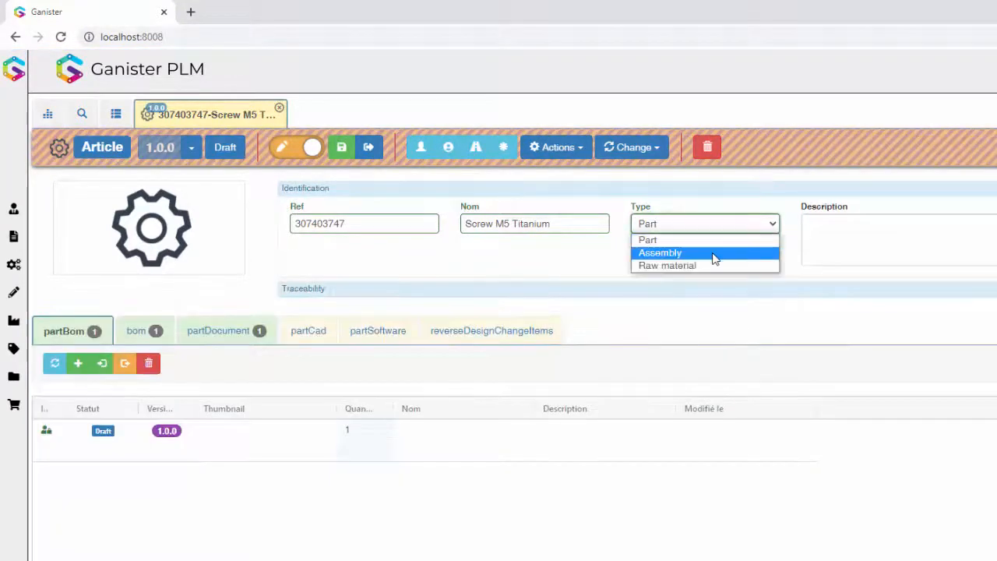
left_click(712, 254)
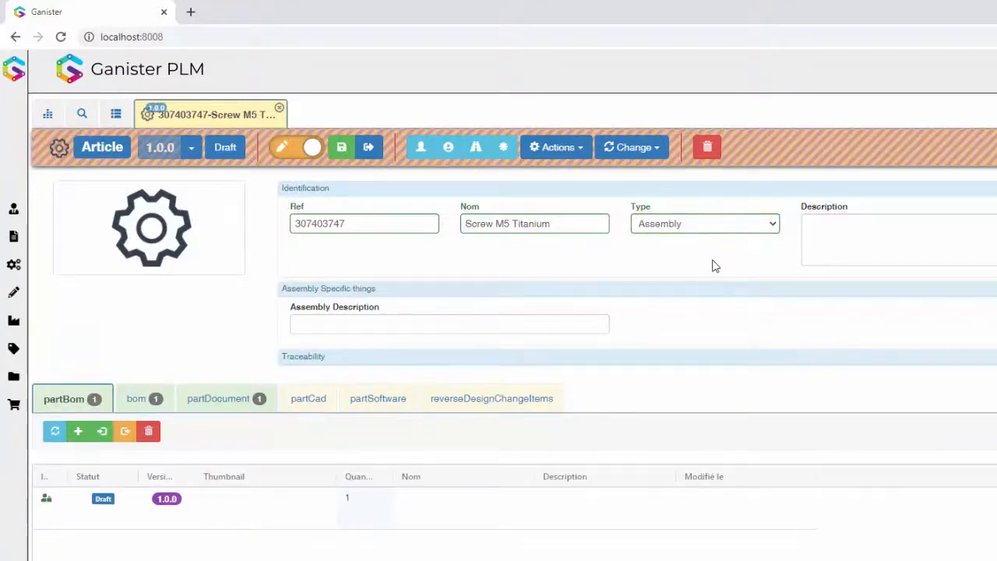